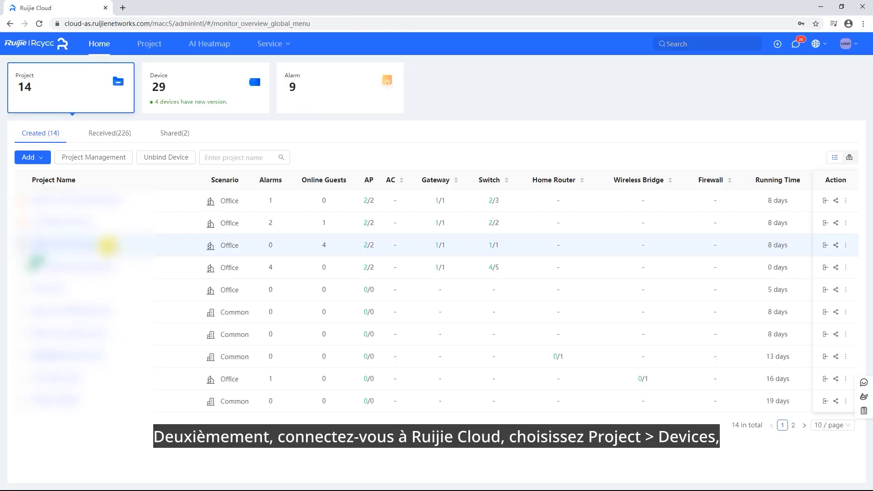
Open the device list of the office project with four online guests and start a Web CLI session for the AP820-L(V3).
left_click(107, 245)
left_click(52, 123)
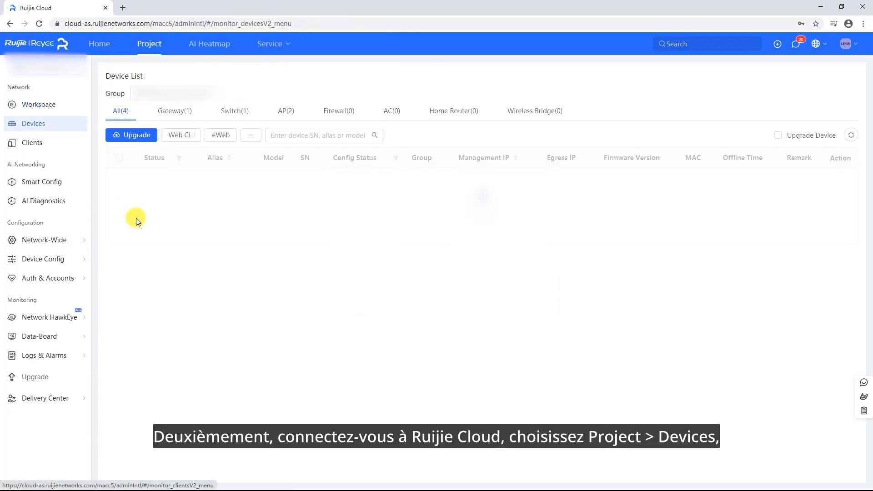
left_click(119, 266)
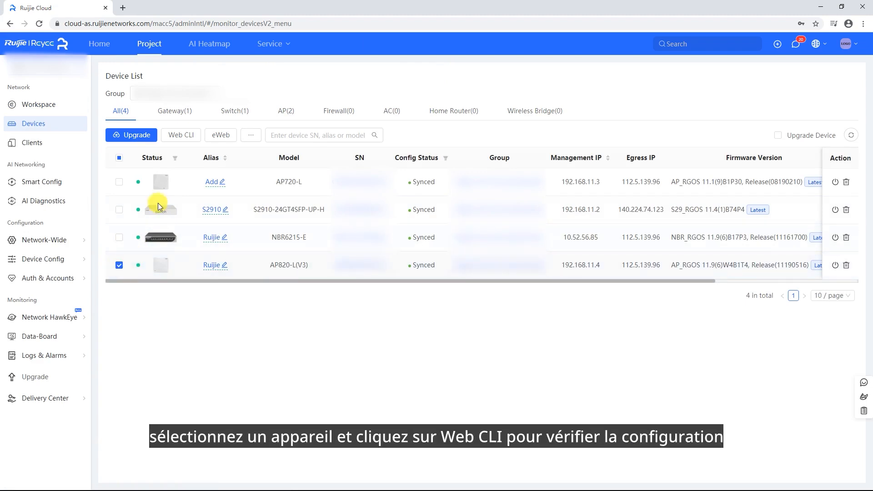
left_click(180, 134)
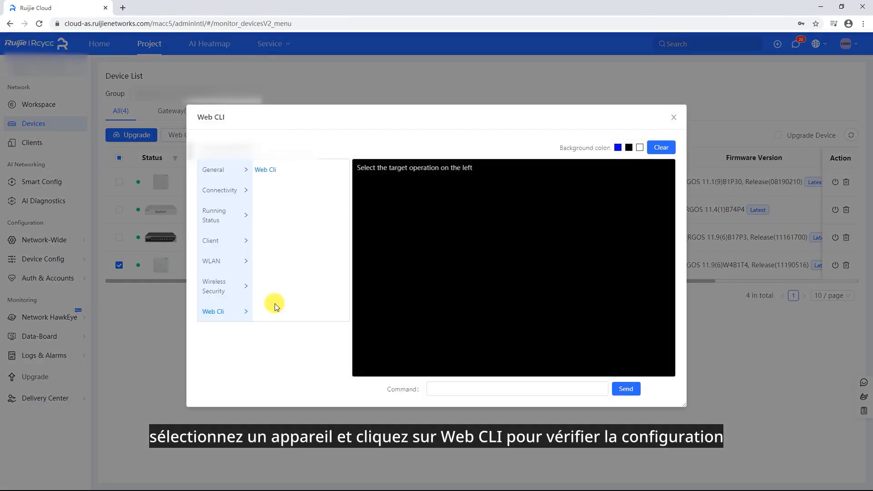
Display the access point's running configuration in Web CLI and examine its VLAN and GigabitEthernet interface commands.
left_click(210, 178)
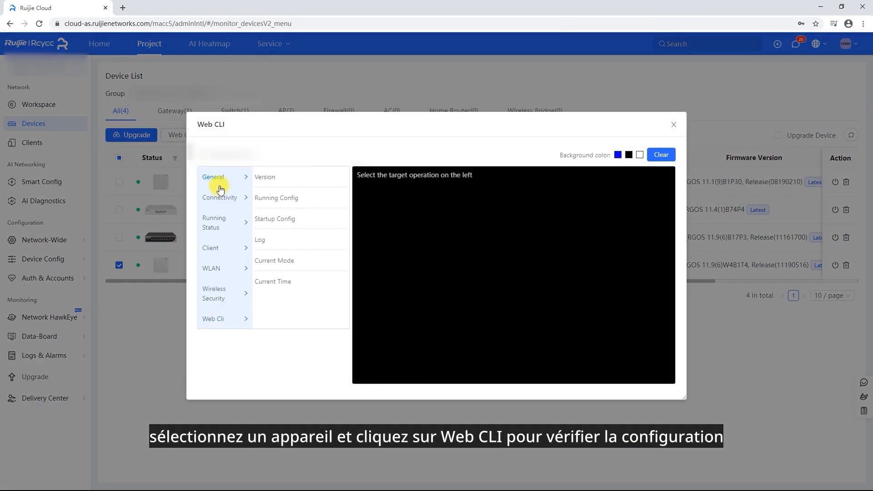
left_click(267, 197)
scroll(465, 281, "up", 5)
scroll(466, 282, "up", 15)
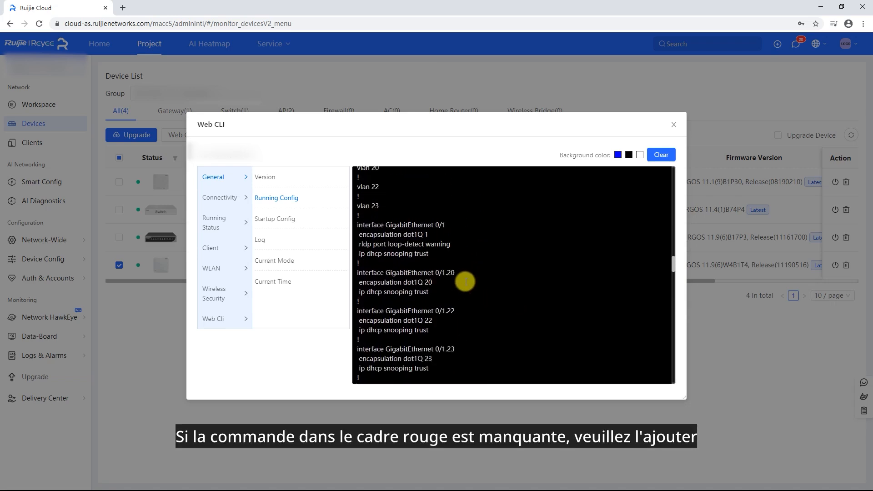
scroll(465, 282, "up", 4)
triple_click(469, 299)
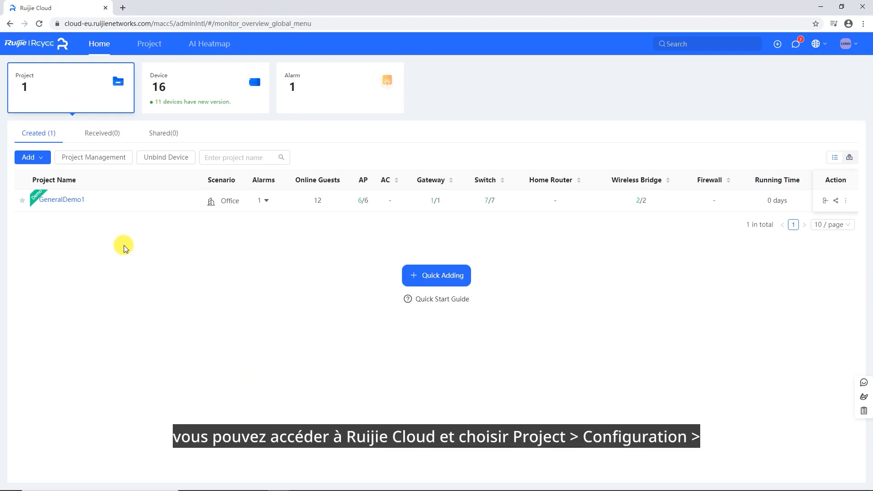
Open User Management for the GeneralDemo1 project and check the user group assigned to each account and voucher.
left_click(64, 200)
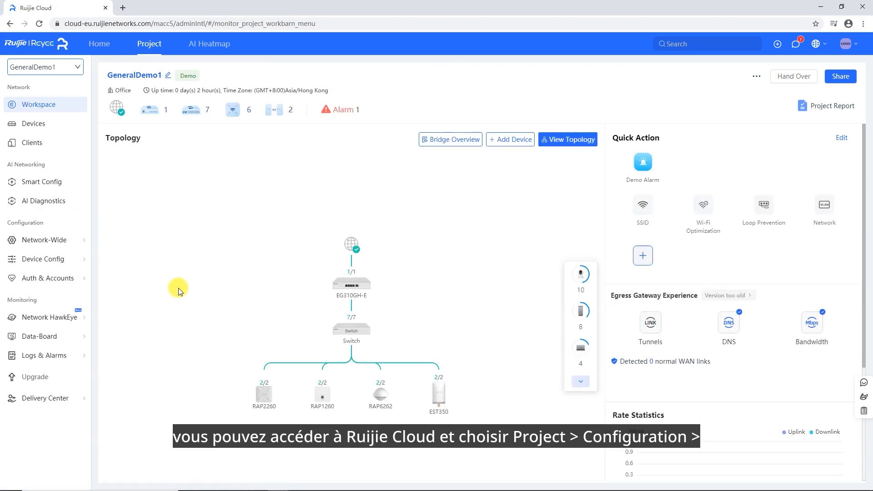
mouse_move(68, 279)
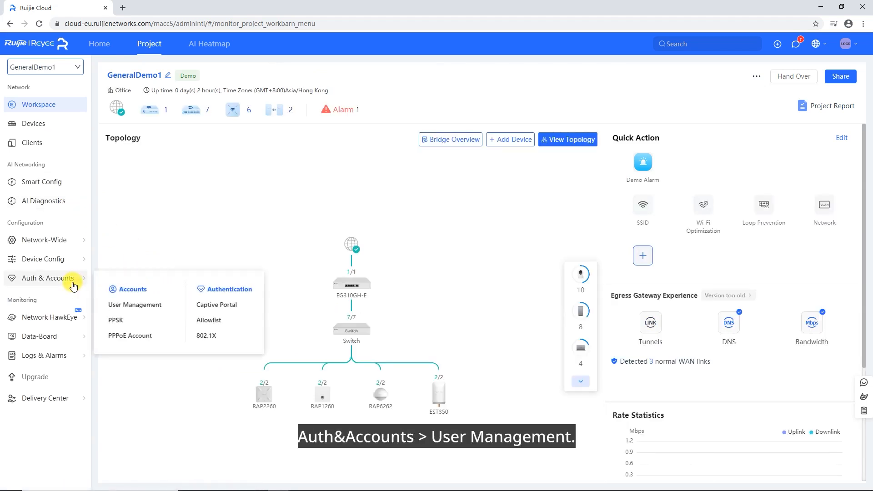
left_click(141, 309)
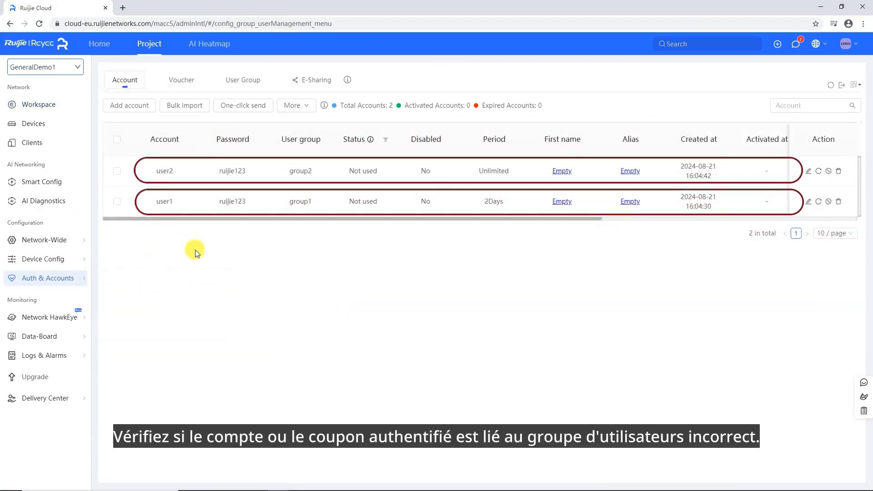
left_click(178, 80)
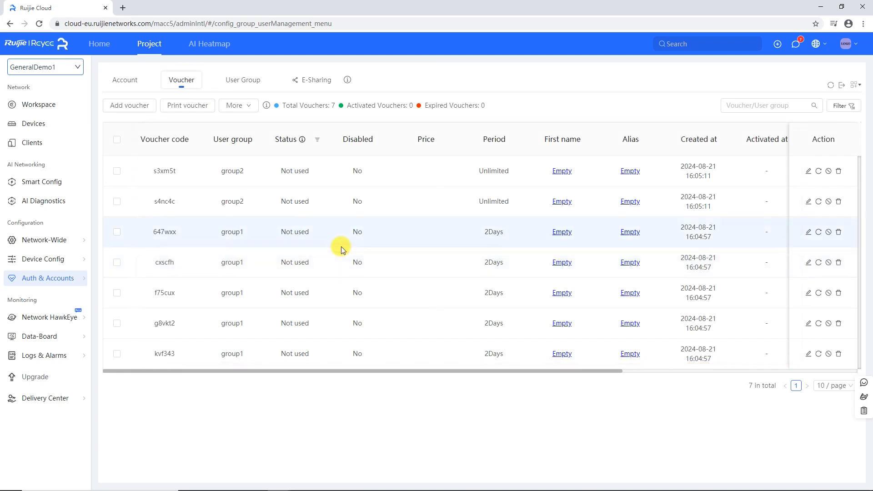
Examine the policy settings of user groups group2 and group1, closing each without changes.
left_click(243, 78)
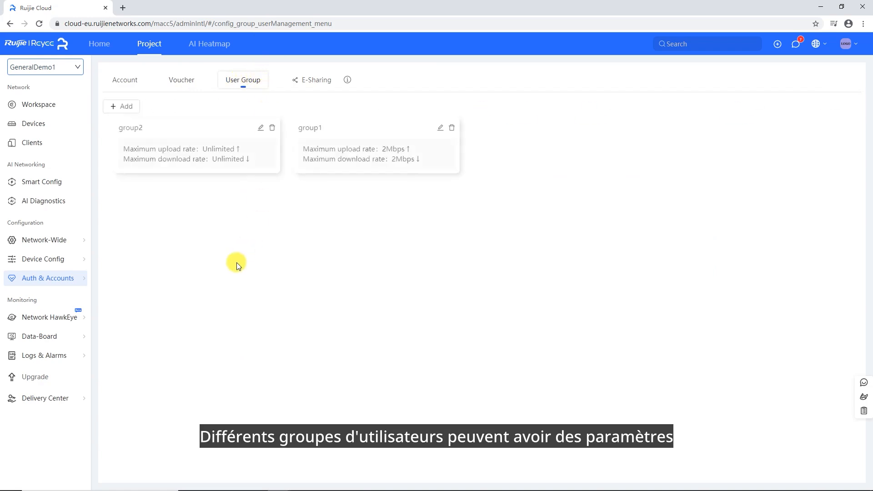
left_click(261, 127)
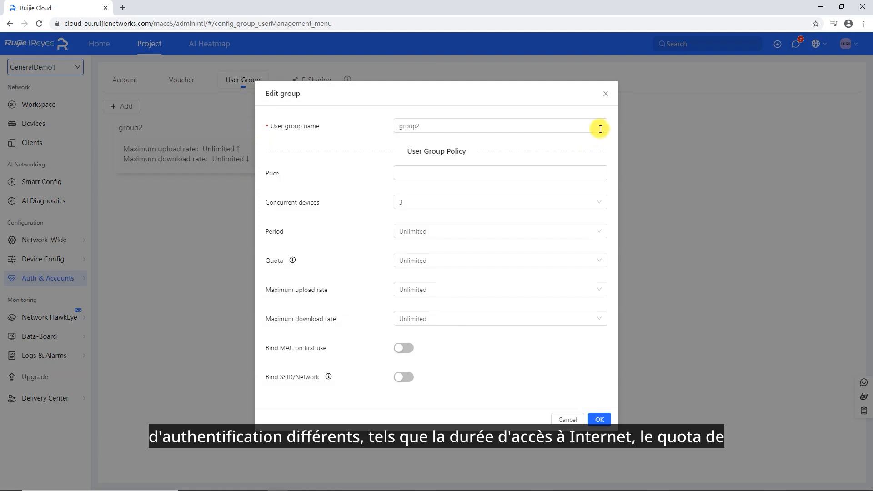
left_click(605, 94)
left_click(440, 128)
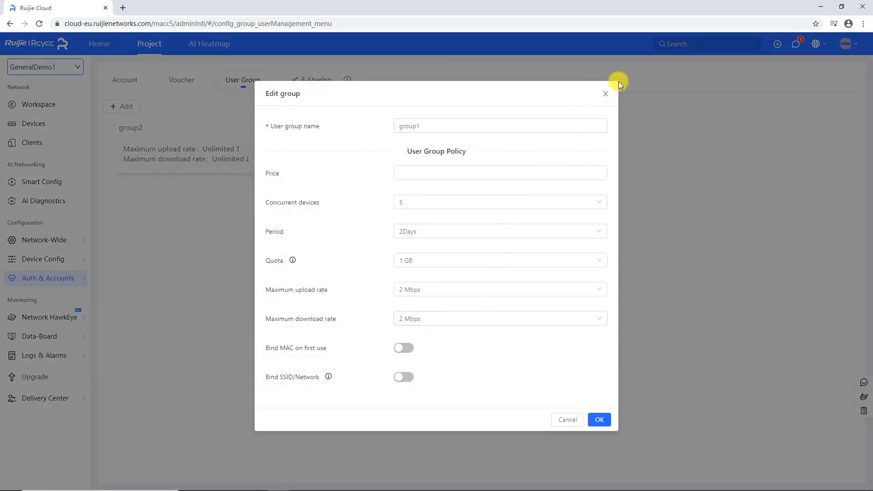
left_click(605, 94)
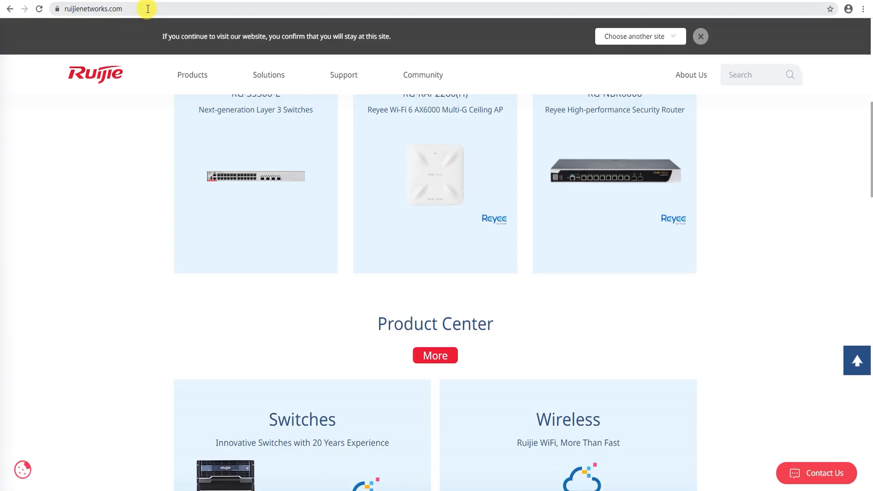
Open community.ruijienetworks.com/forum.php?mod=viewthread&tid=1826&extra=page%3D3 and read the comparison of captive portal authentication solutions.
left_click(148, 9)
type("https://community.ruijienetworks.com/forum.php?mod=viewthread&tid=1826&extra=page%3D3")
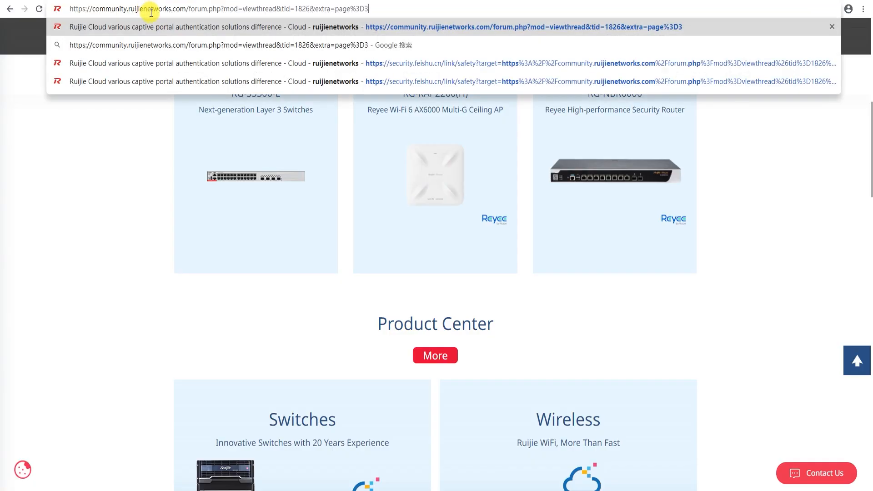
key("Return")
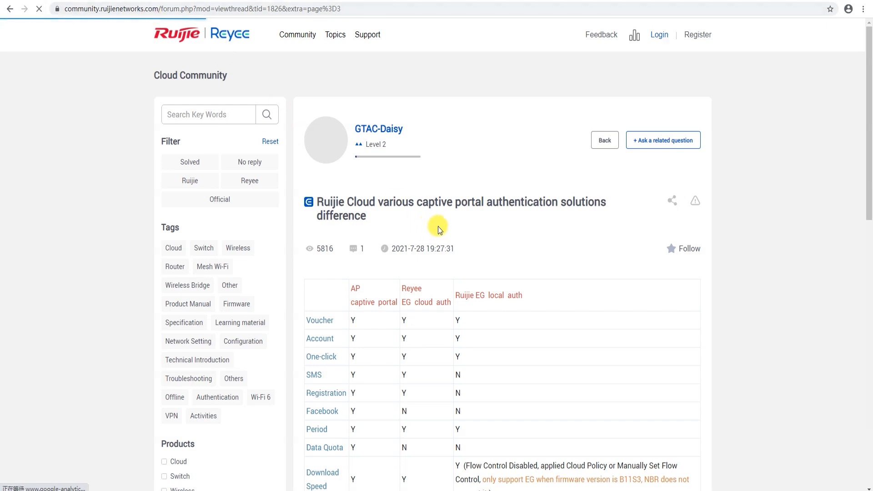
scroll(482, 274, "down", 9)
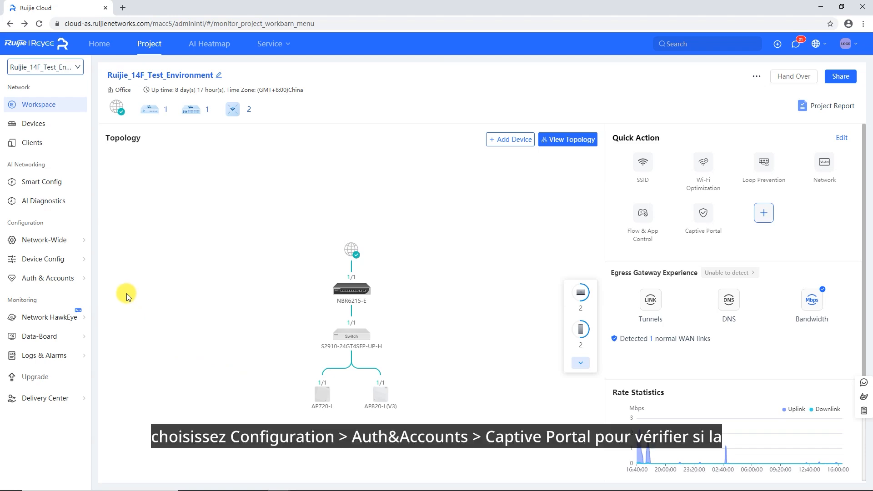
Open the Captive Portal configuration of the Ruijie_14F_Test_Environment project.
mouse_move(45, 277)
left_click(216, 305)
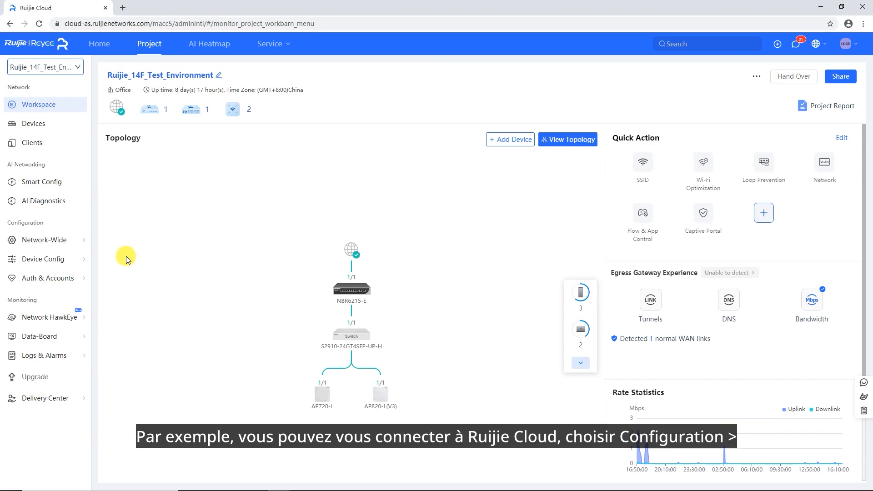
Try enabling 5G-Prior Access in the advanced settings of the open_potal_test SSID, switch it back off, and save.
mouse_move(68, 259)
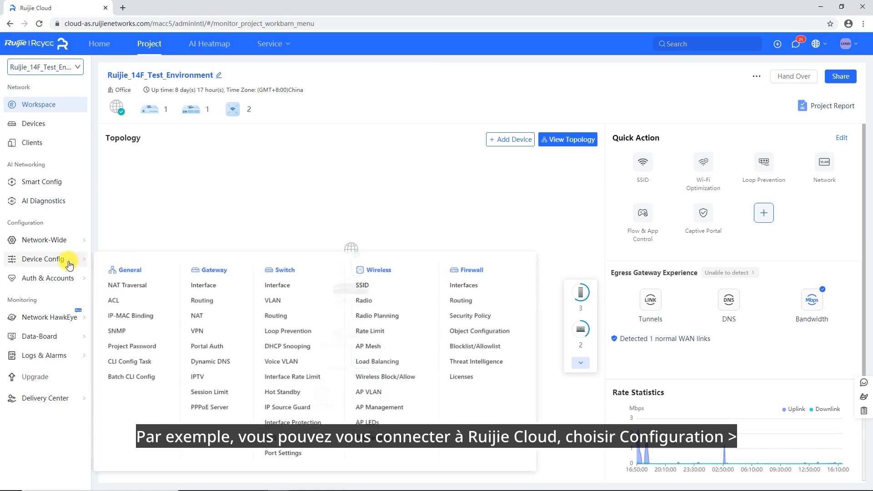
left_click(366, 285)
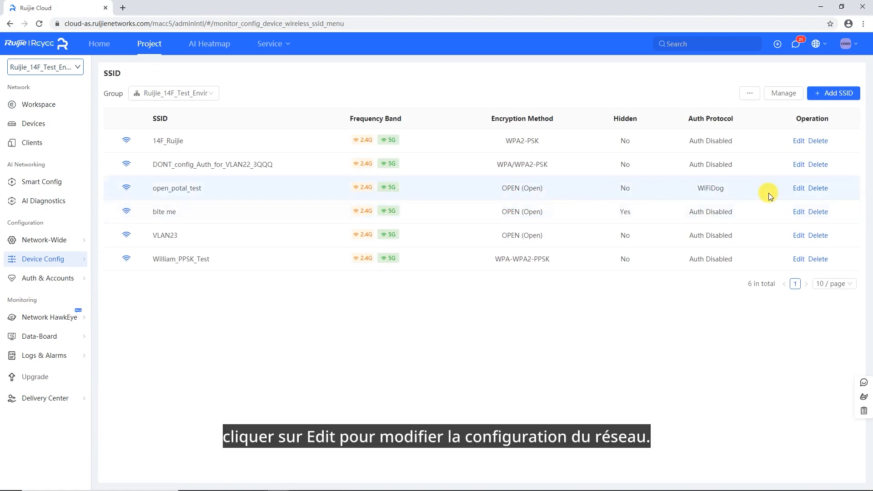
left_click(798, 188)
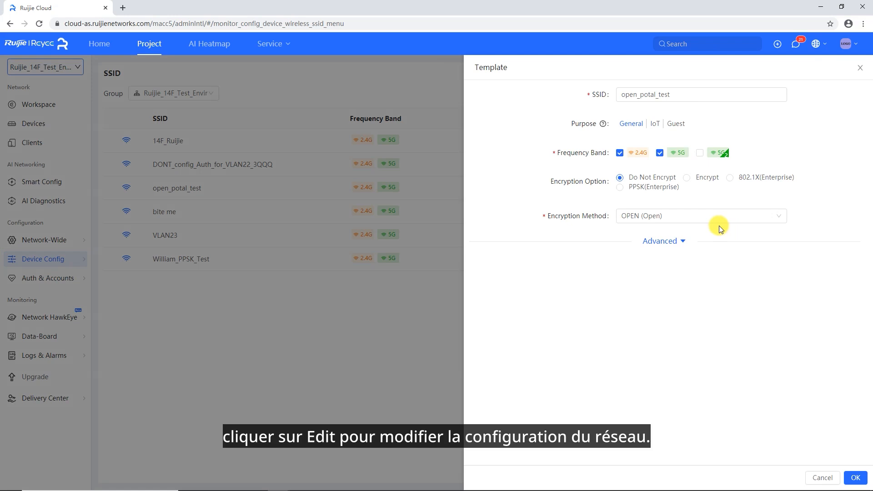
left_click(672, 242)
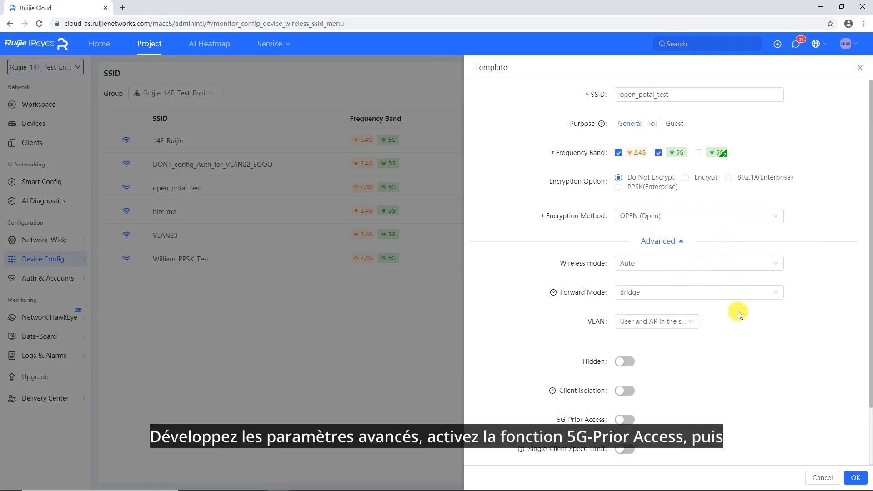
scroll(736, 312, "down", 2)
left_click(625, 354)
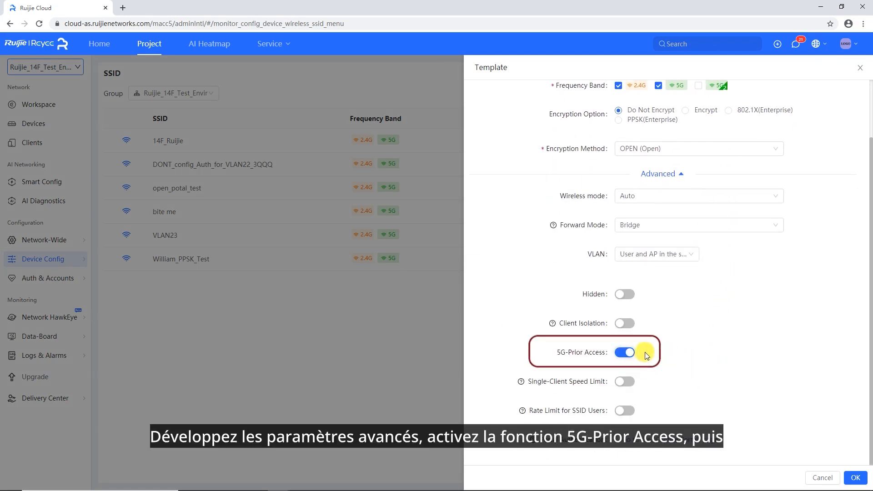
left_click(629, 356)
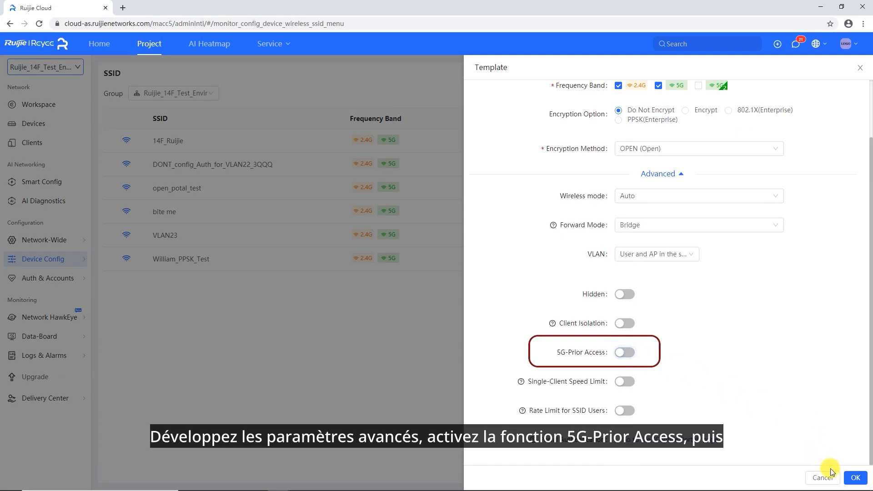
left_click(851, 477)
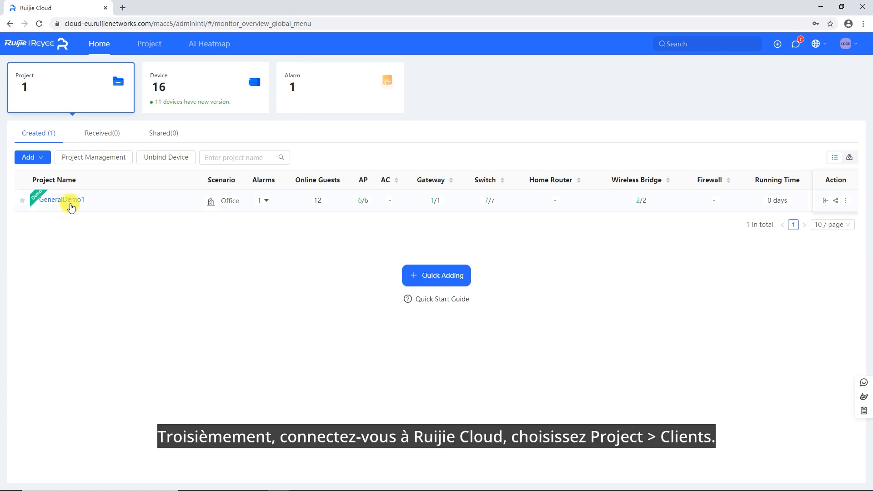
Open the GeneralDemo1 project's client list and check the MAC addresses of the online clients.
left_click(70, 207)
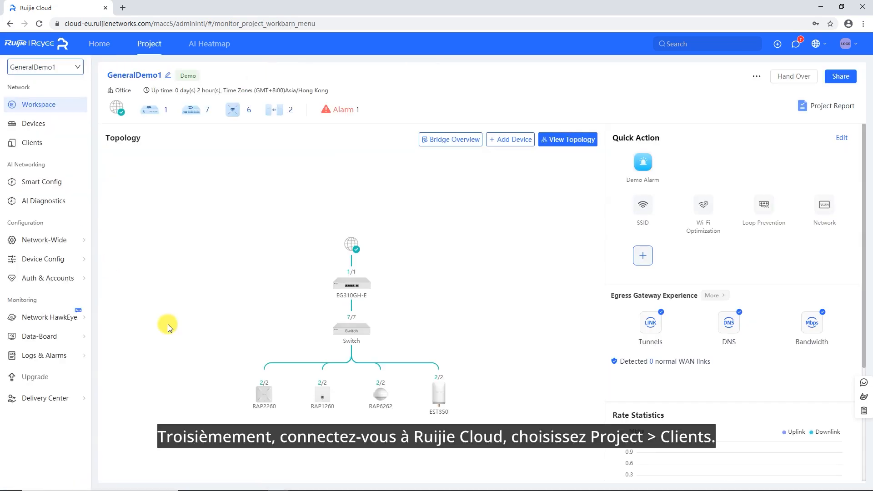
left_click(69, 152)
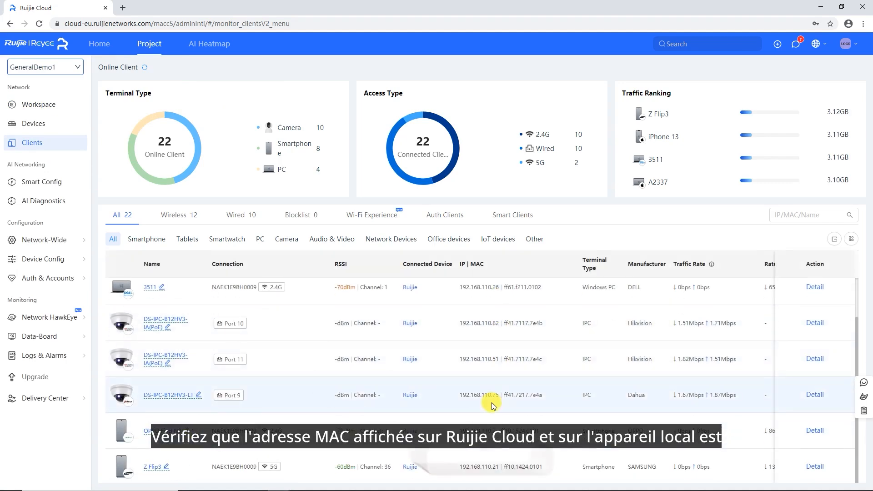
scroll(487, 414, "down", 1)
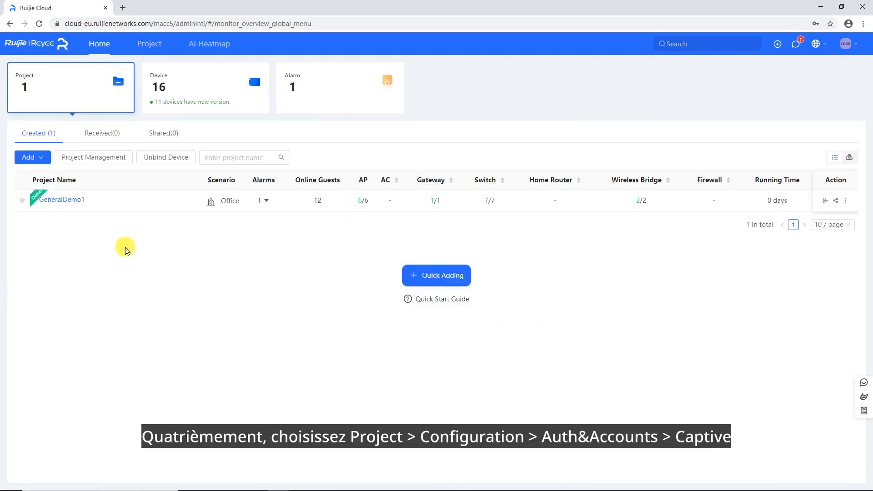
Open the GeneralDemo1 project's captive portal policy for editing to check its Seamless Online and Seamless Online Period settings.
left_click(77, 200)
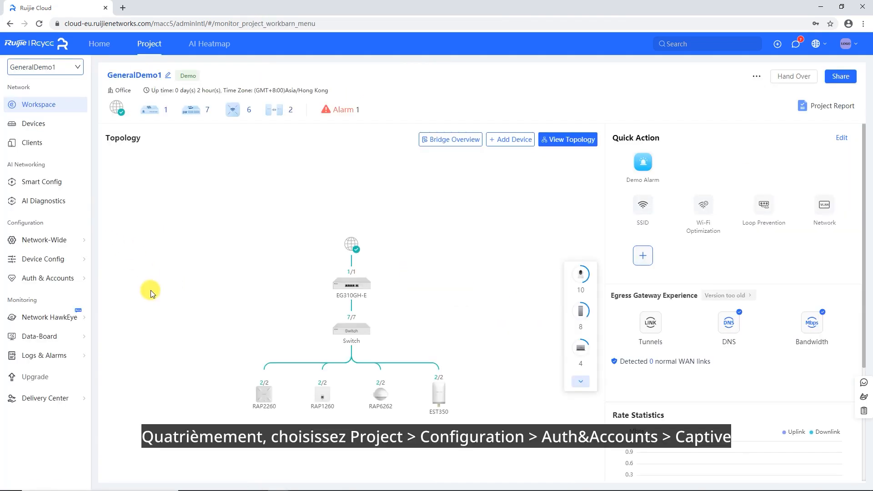
mouse_move(79, 279)
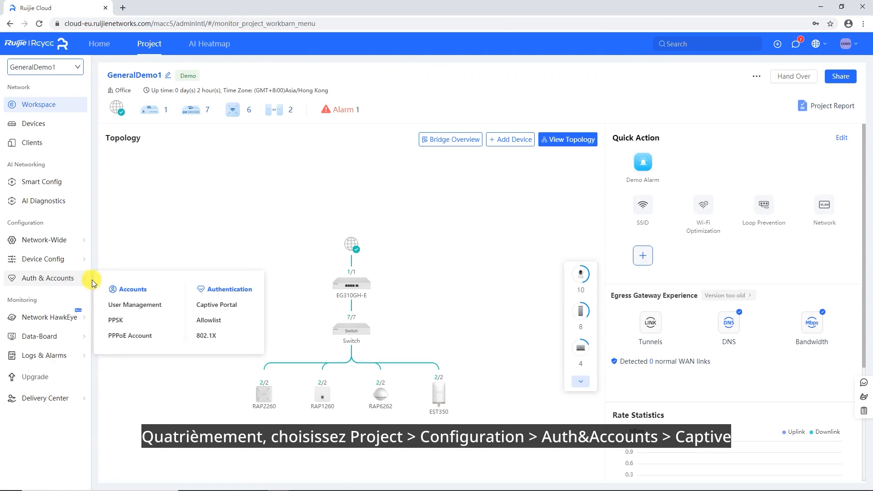
left_click(215, 304)
left_click(803, 139)
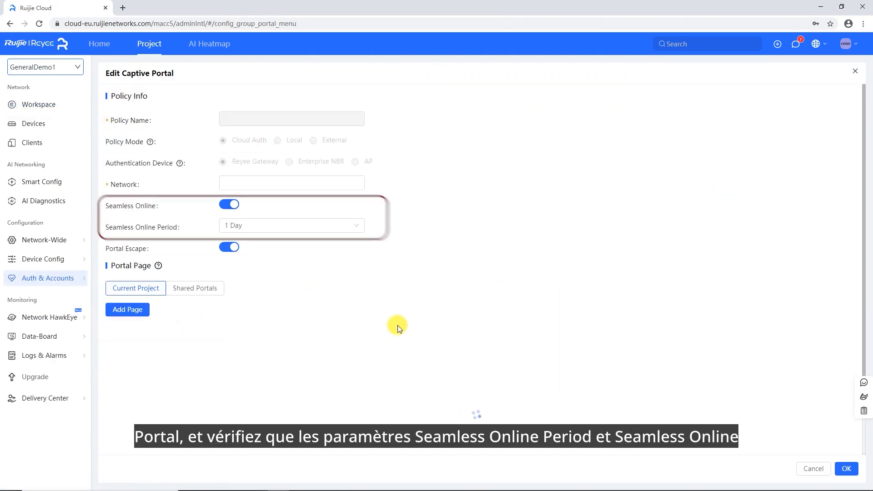